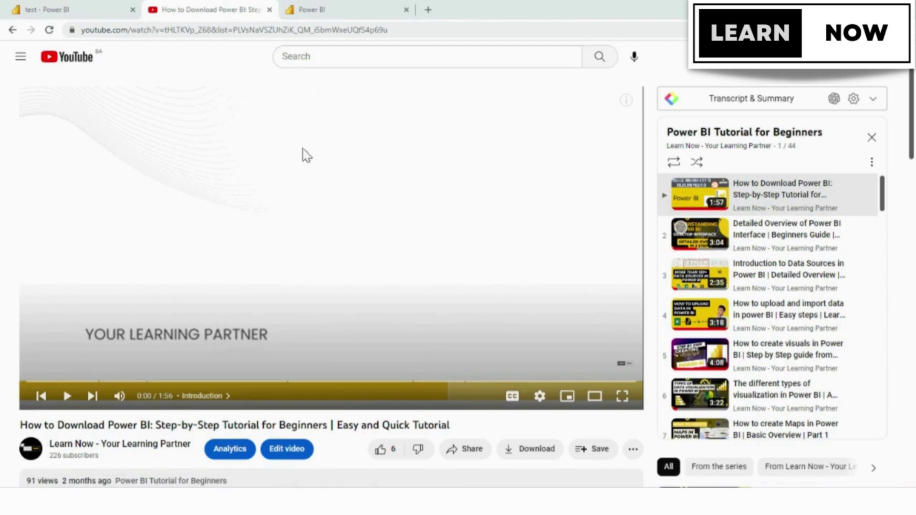
# - Switch to the Power BI browser tab to show My workspace
pyautogui.click(306, 10)
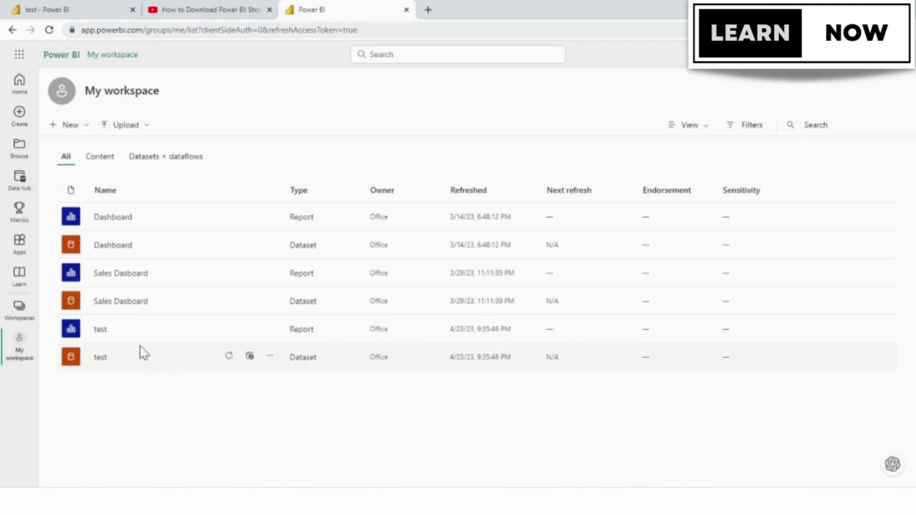
# - Open the 'test' report from My workspace
pyautogui.click(100, 332)
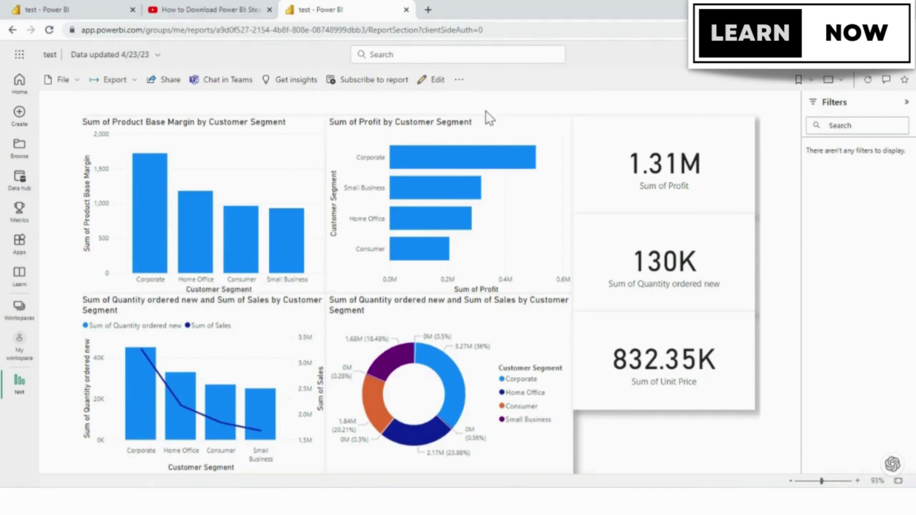
# - Put the test report into edit mode, briefly checking the Power BI Desktop copy
pyautogui.click(435, 84)
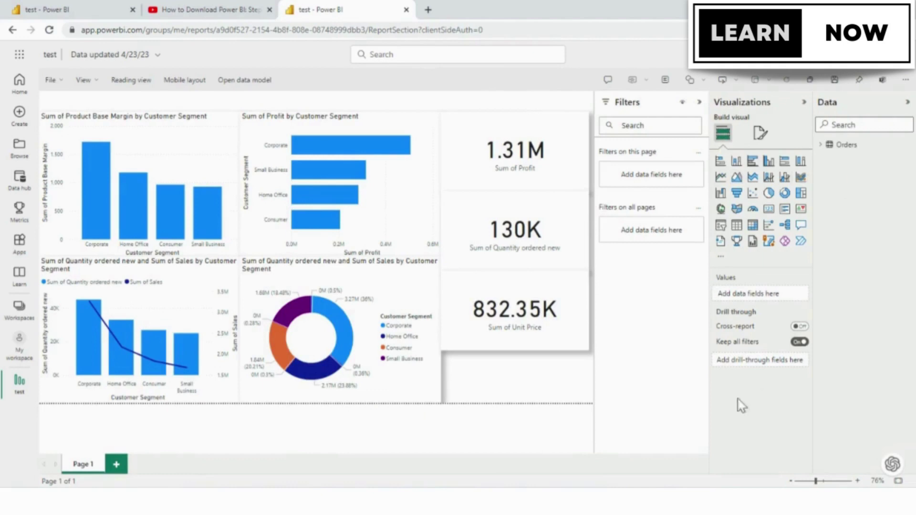
pyautogui.moveTo(661, 506)
pyautogui.click(661, 444)
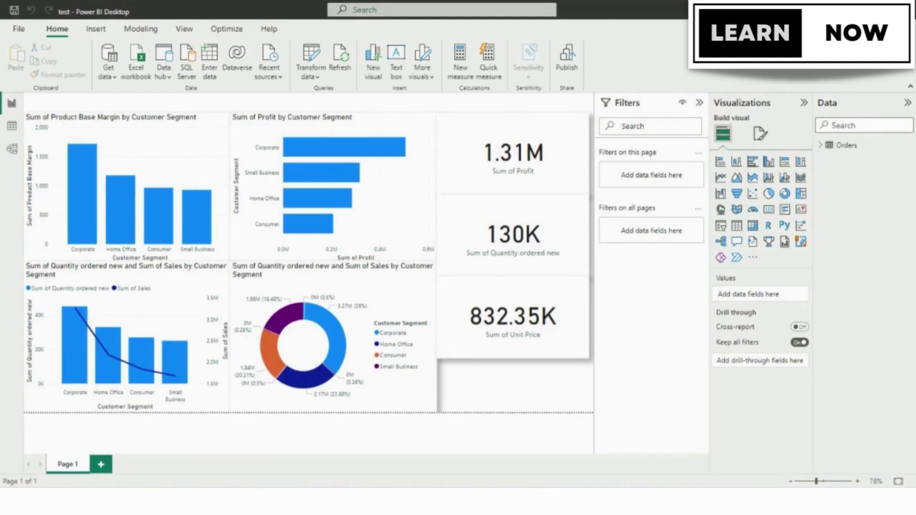
pyautogui.hotkey('alt', 'Tab')
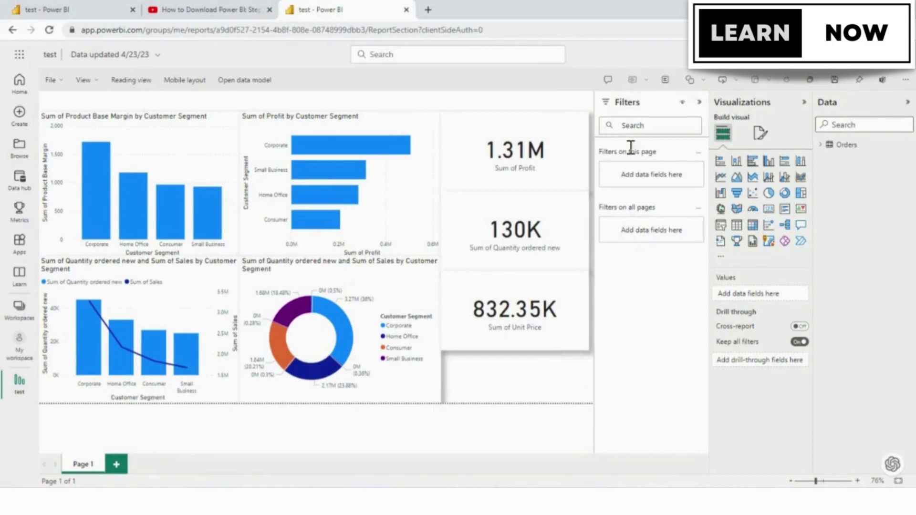
# - Delete the 1.31M, 130K and 832.35K cards and select all remaining visuals
pyautogui.click(566, 149)
pyautogui.press('Delete')
pyautogui.click(551, 228)
pyautogui.press('Delete')
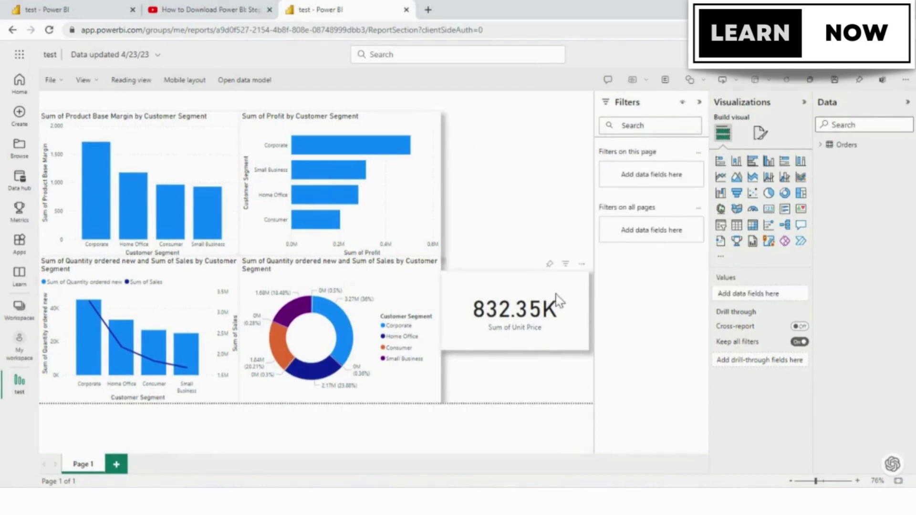
pyautogui.click(558, 300)
pyautogui.press('Delete')
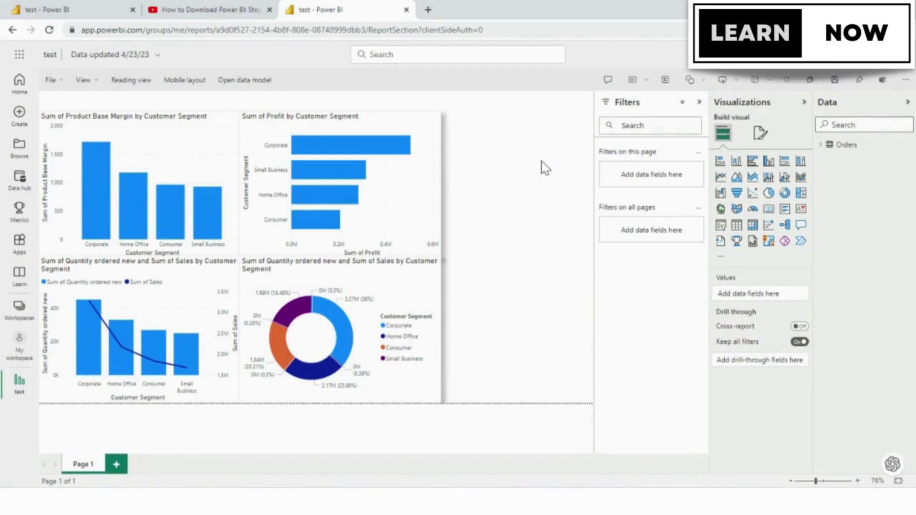
pyautogui.hotkey('ctrl', 'a')
# - Delete the remaining charts and add a compact Customer Segment / Sum of Sales table at top-left
pyautogui.press('Delete')
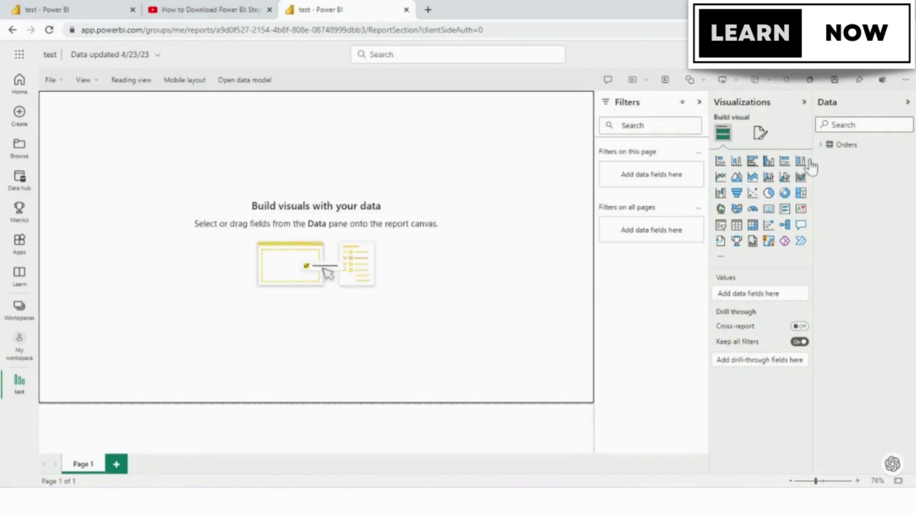
pyautogui.click(736, 227)
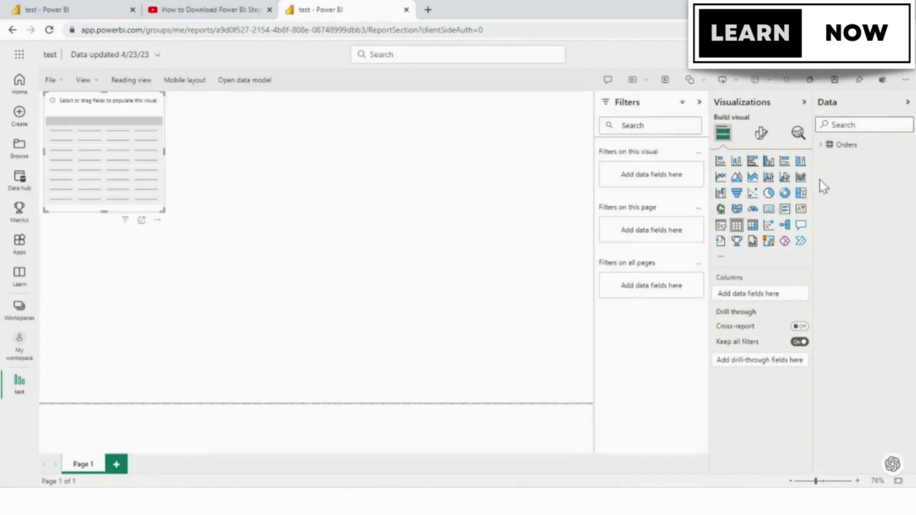
pyautogui.click(821, 145)
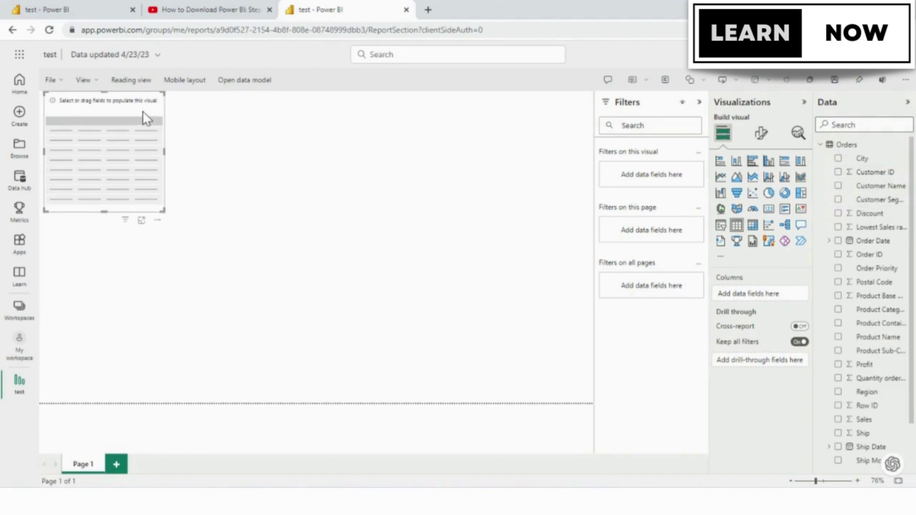
pyautogui.click(838, 200)
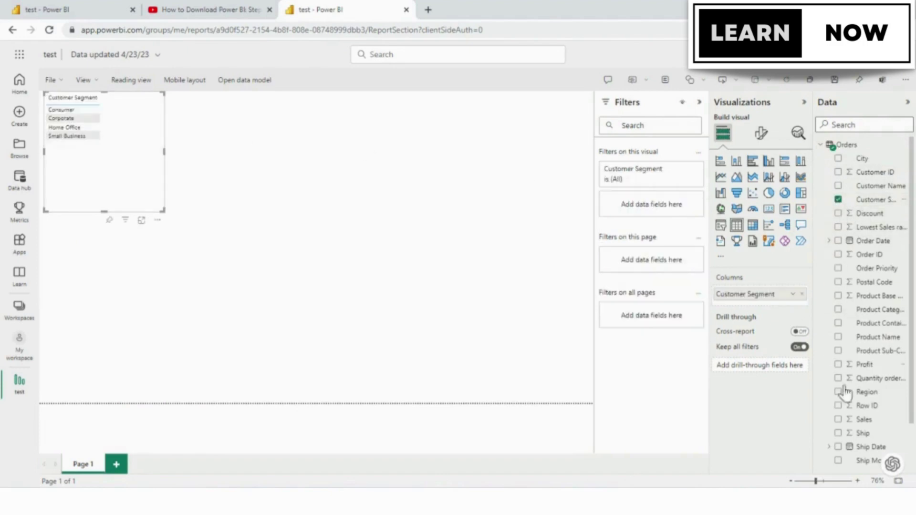
pyautogui.click(838, 420)
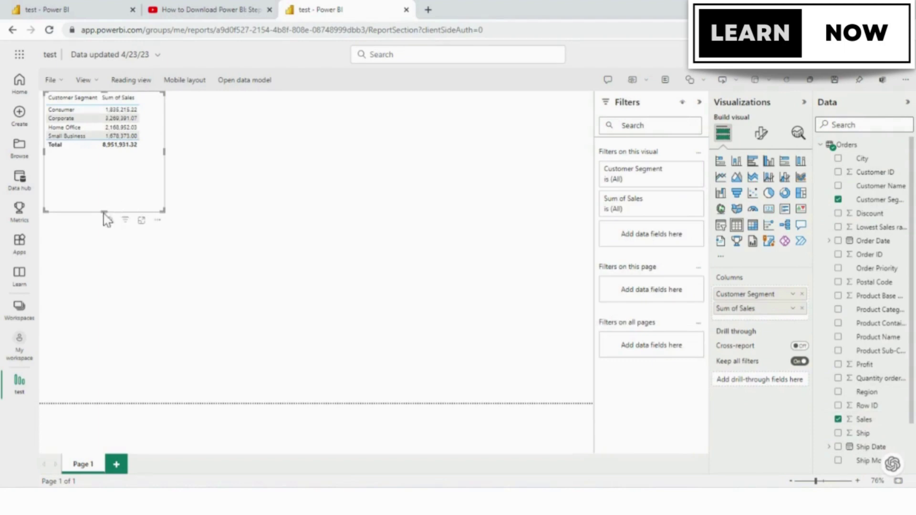
pyautogui.moveTo(106, 212); pyautogui.dragTo(106, 166)
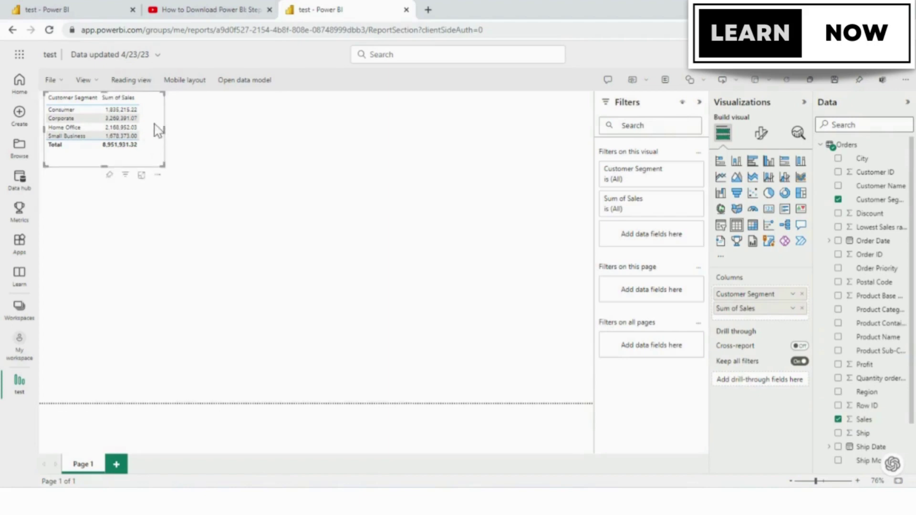
pyautogui.moveTo(153, 126); pyautogui.dragTo(156, 126)
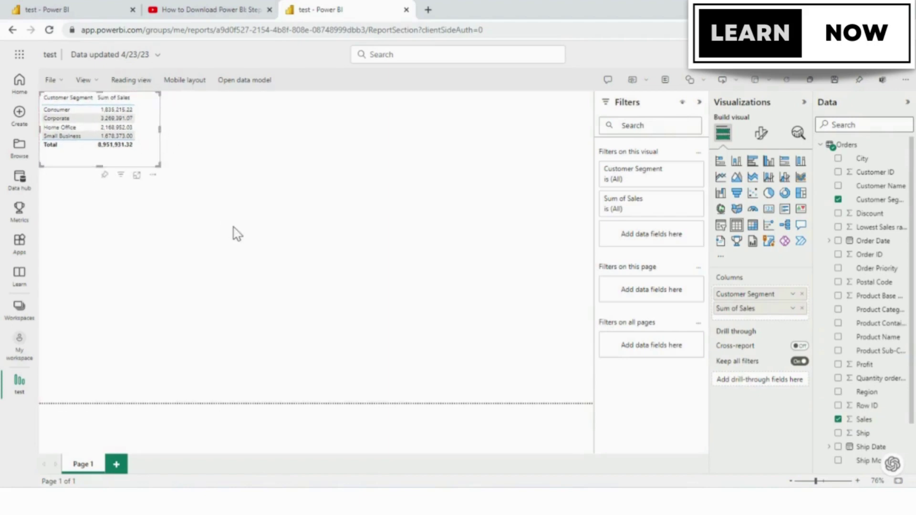
# - Add an enlarged stacked bar chart of Sum of Sales by Customer Segment below the table
pyautogui.click(237, 232)
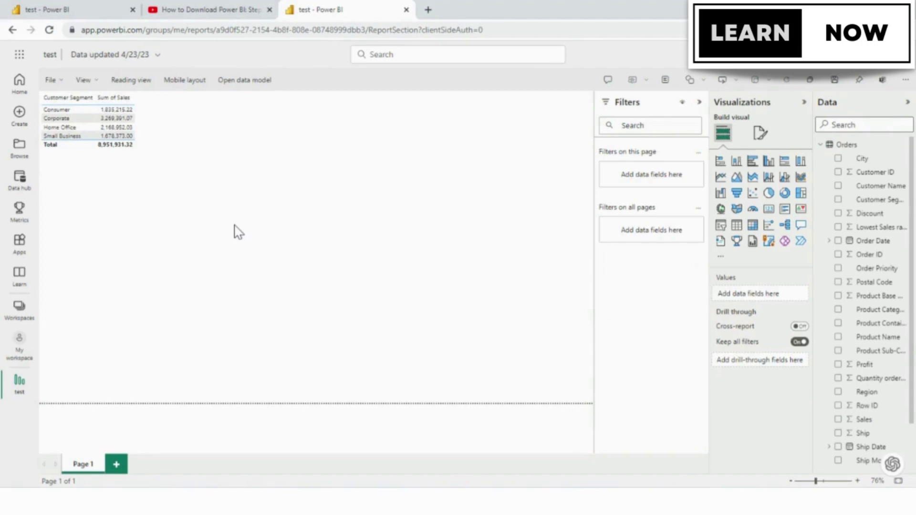
pyautogui.click(720, 163)
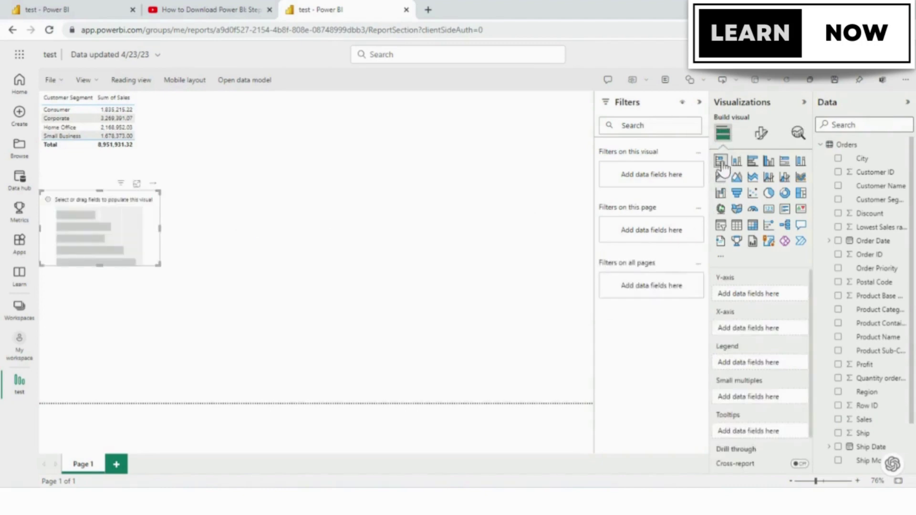
pyautogui.click(839, 200)
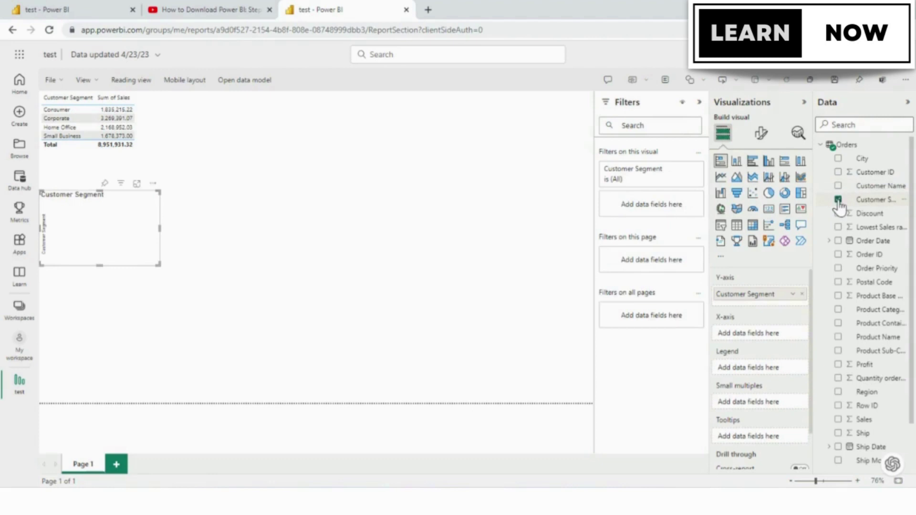
pyautogui.click(838, 420)
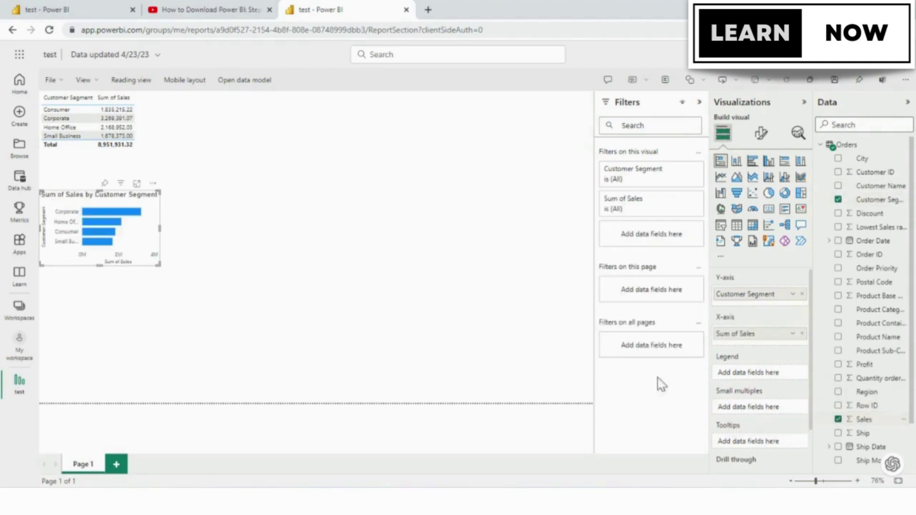
pyautogui.moveTo(159, 264); pyautogui.dragTo(167, 276)
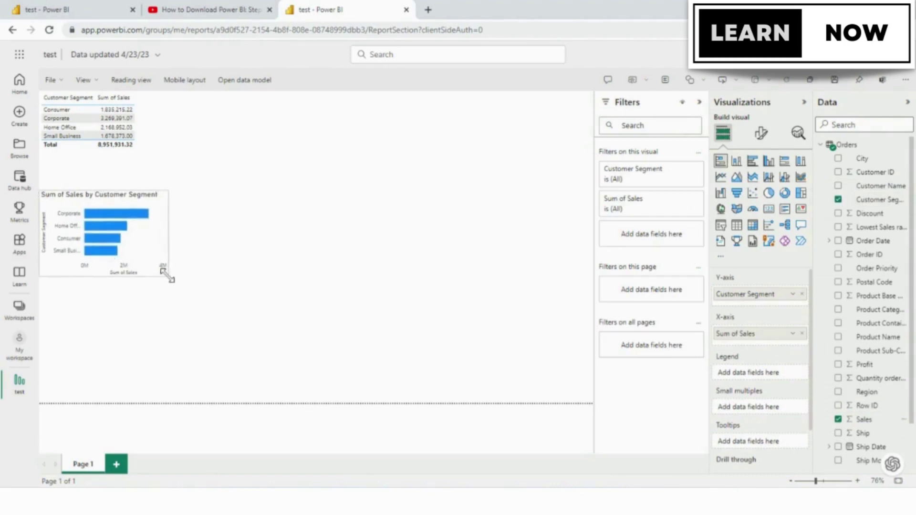
pyautogui.click(279, 254)
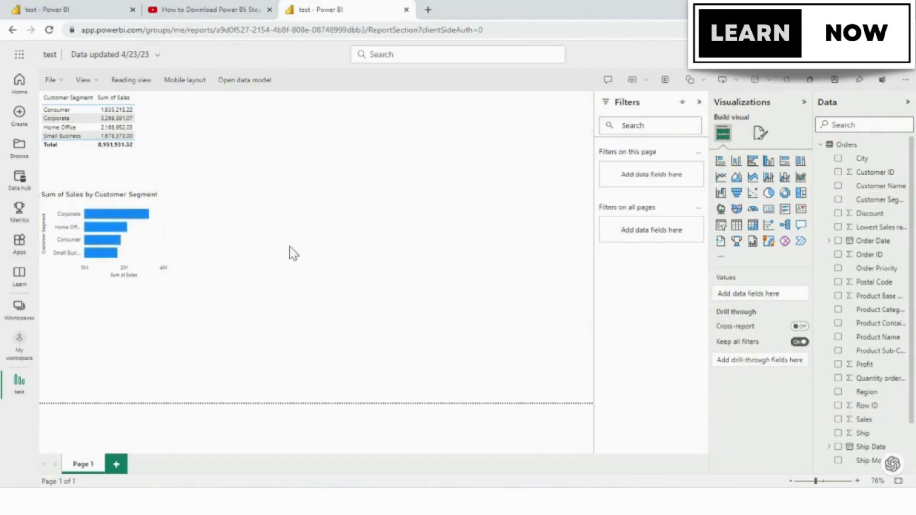
# - Add a card showing total Sales (8.95M) at the top beside the table
pyautogui.click(769, 210)
pyautogui.moveTo(109, 332); pyautogui.dragTo(271, 130)
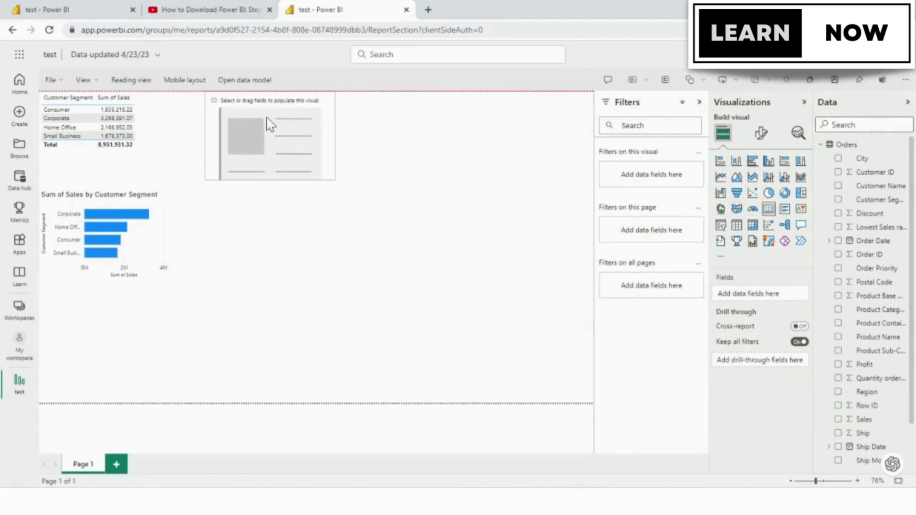
pyautogui.click(866, 125)
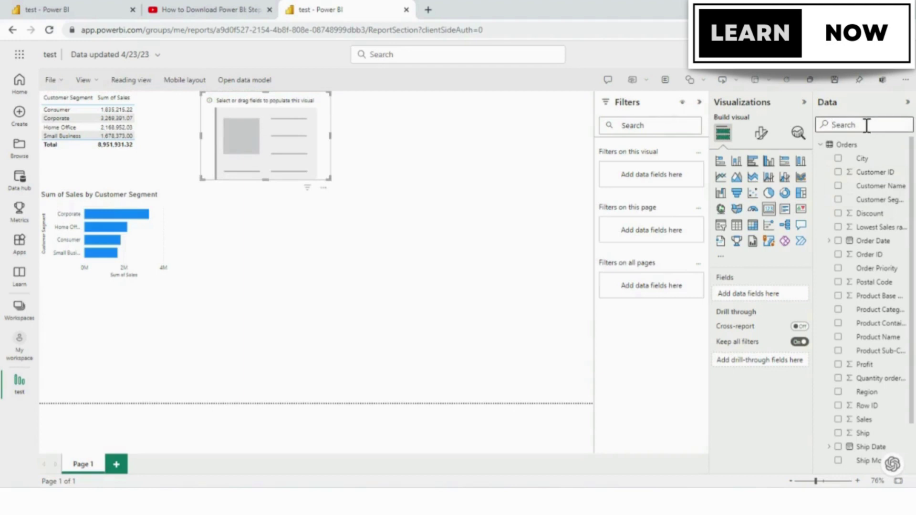
pyautogui.write('sa')
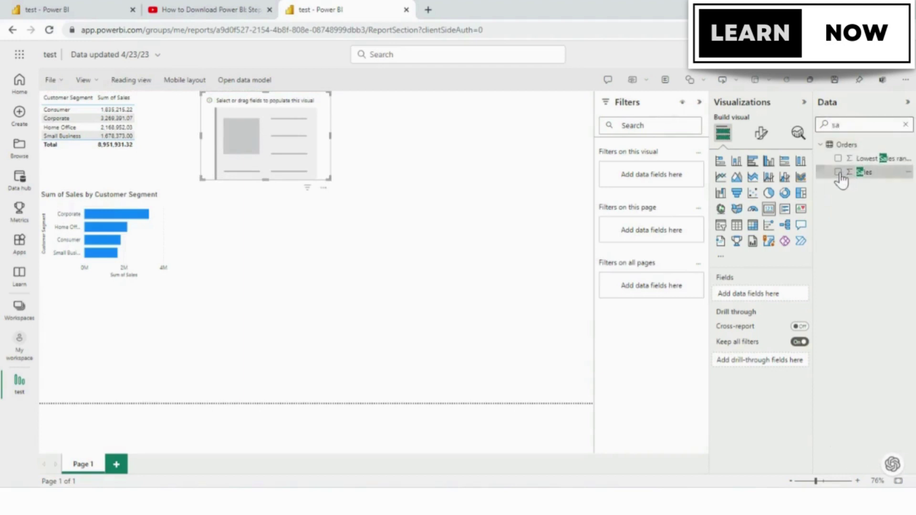
pyautogui.click(838, 172)
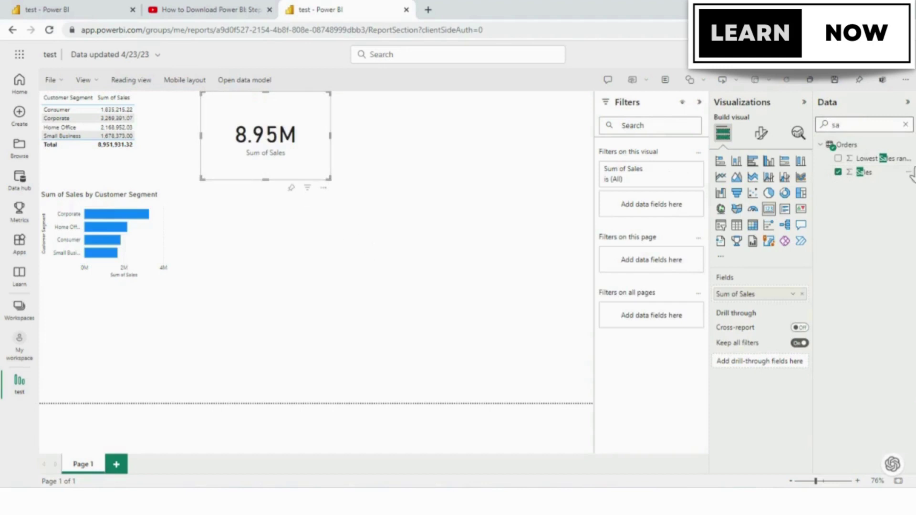
pyautogui.click(905, 125)
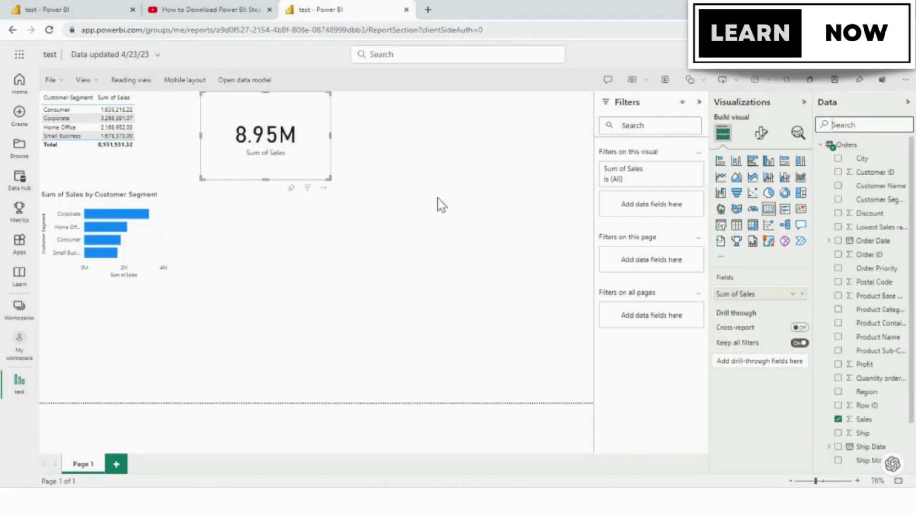
pyautogui.click(429, 240)
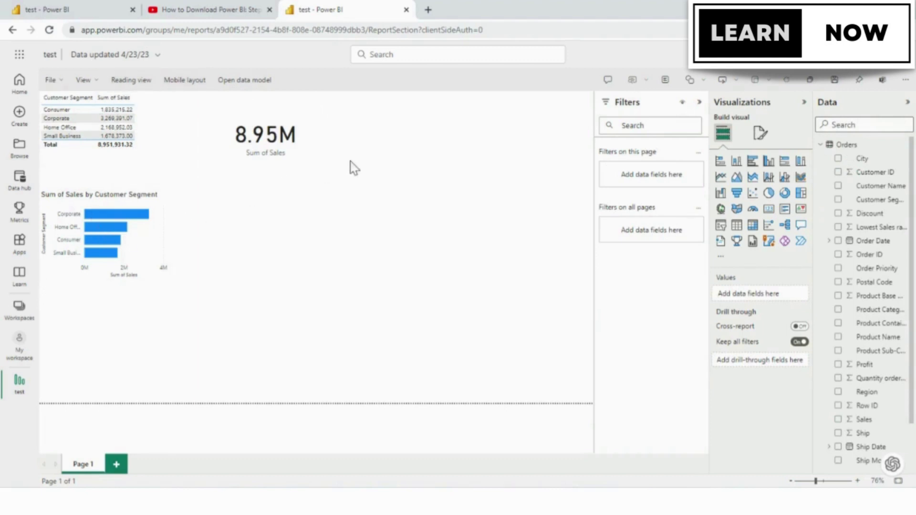
# - Cross-filter the page by the Corporate row, then by Consumer, dropping the card to 1.84M
pyautogui.click(55, 124)
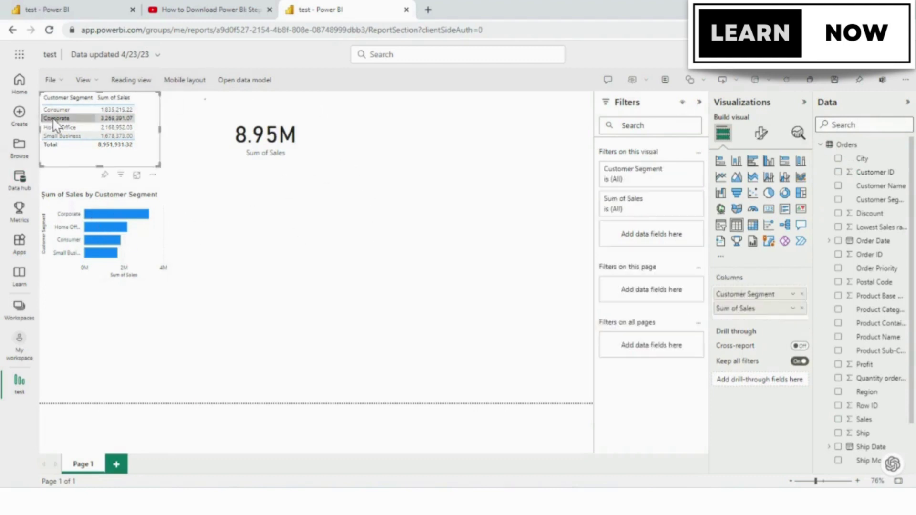
pyautogui.click(54, 119)
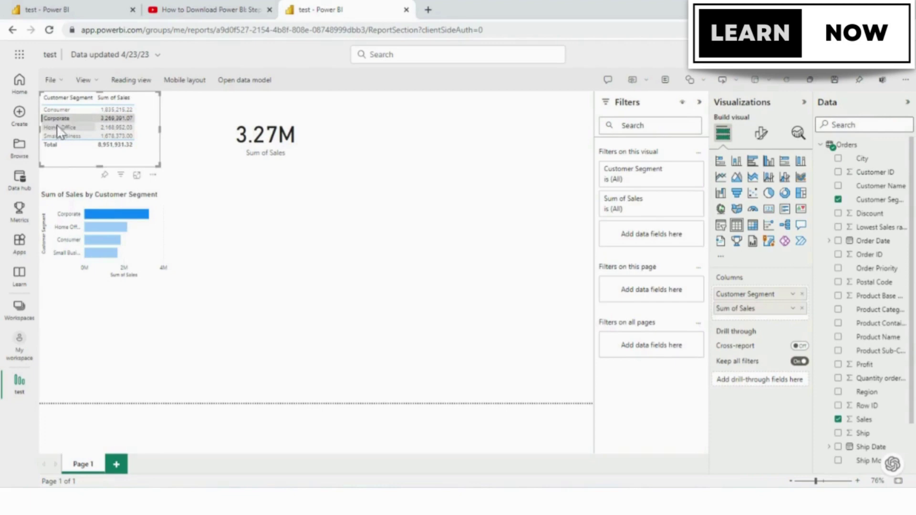
pyautogui.click(56, 110)
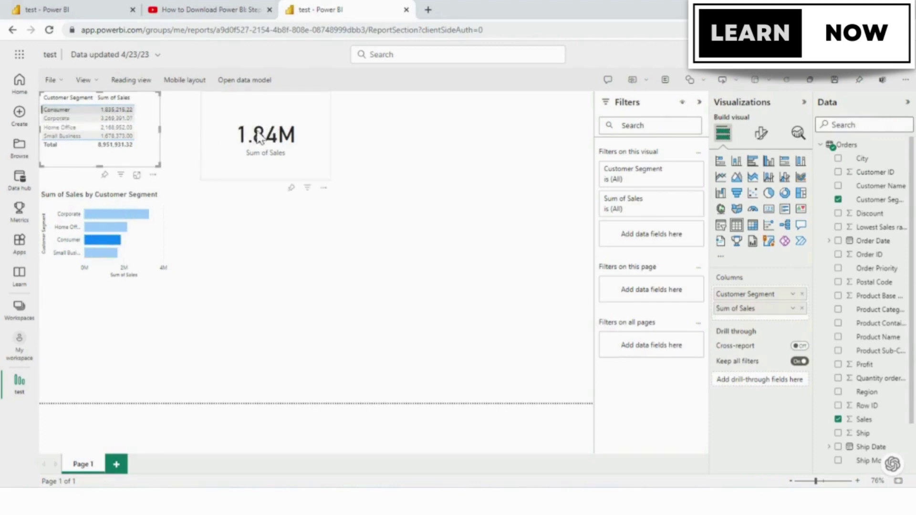